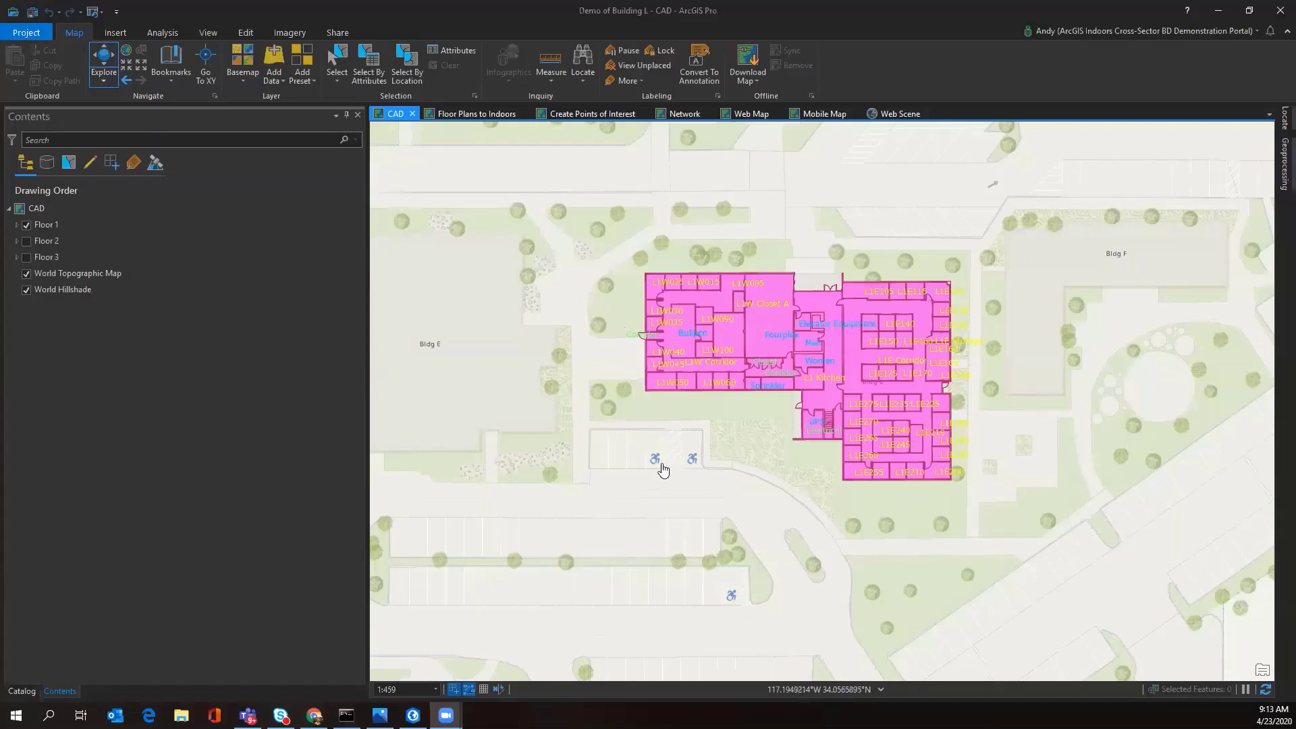
- Inspect a CAD floor plan line's attributes, then expand AIIM_1_0.gdb > AIIM in Catalog
click(743, 336)
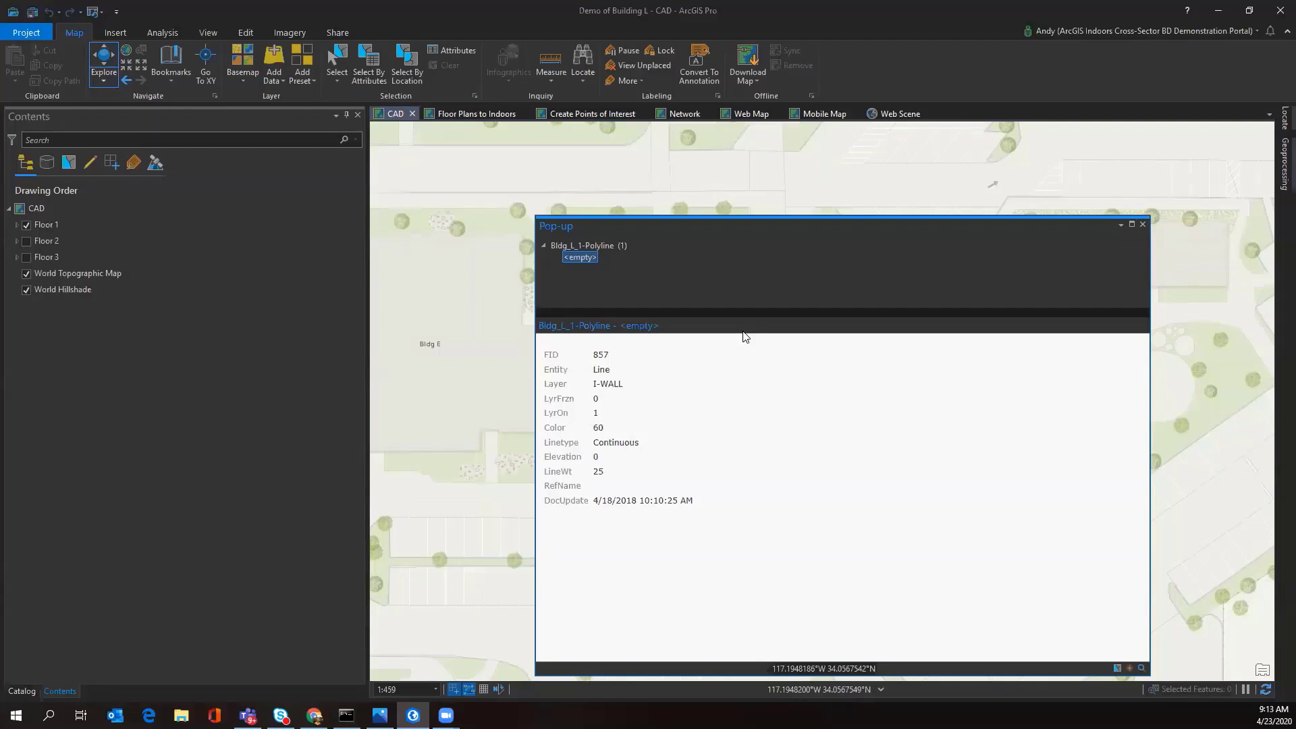
click(1143, 224)
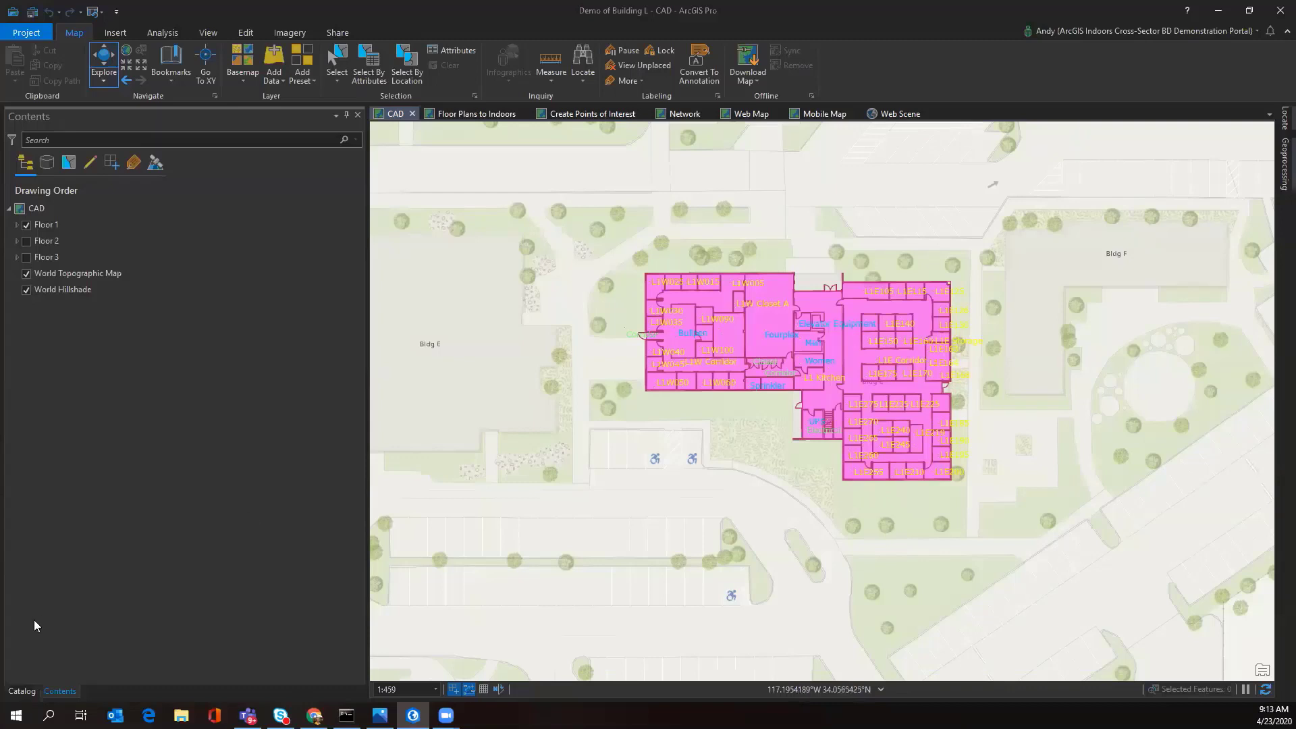
click(21, 690)
click(1285, 165)
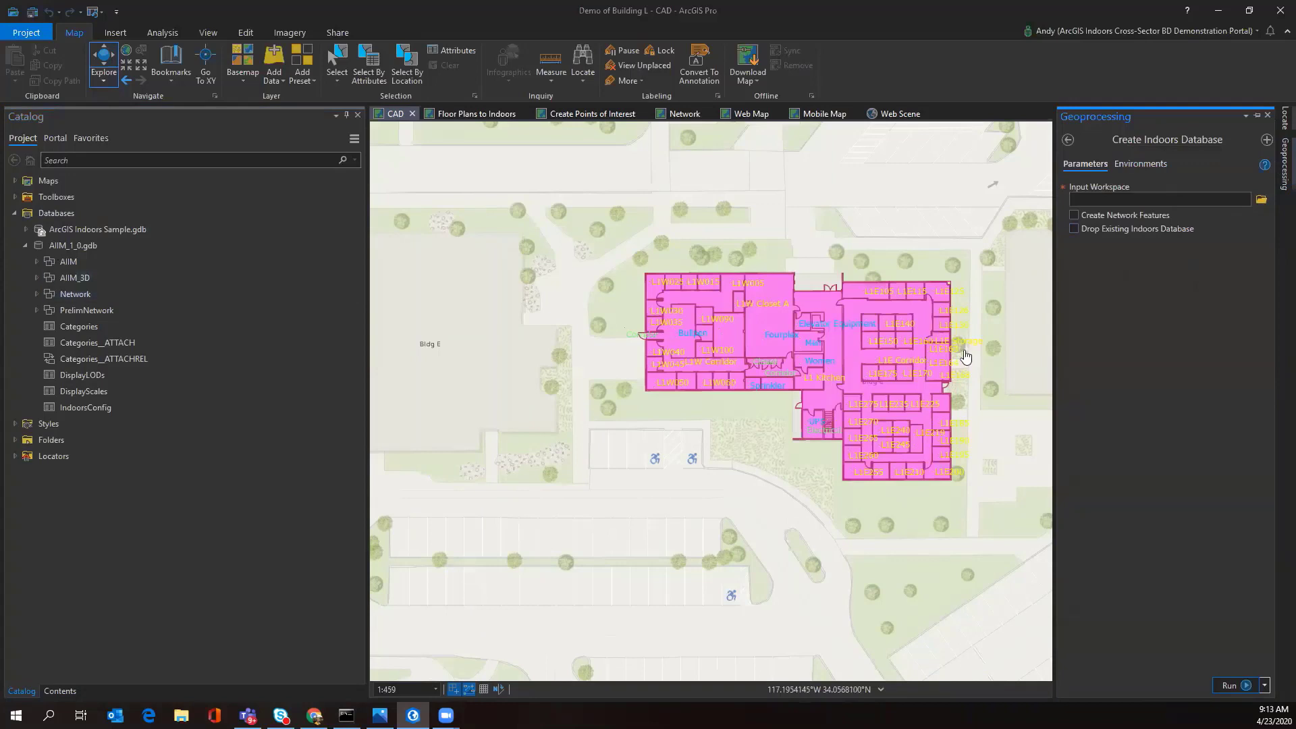
click(37, 261)
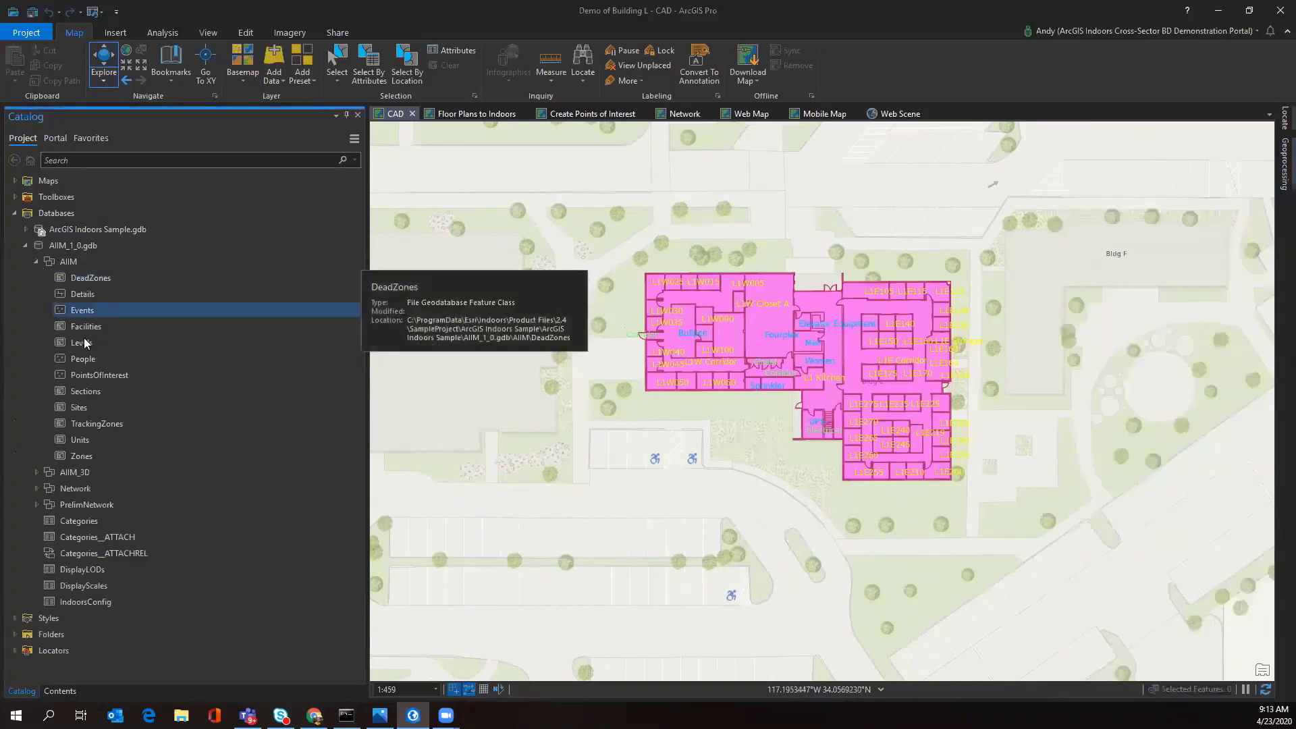
- On the Floor Plans to Indoors map, find and open the Floorplans To Indoors tool
click(471, 115)
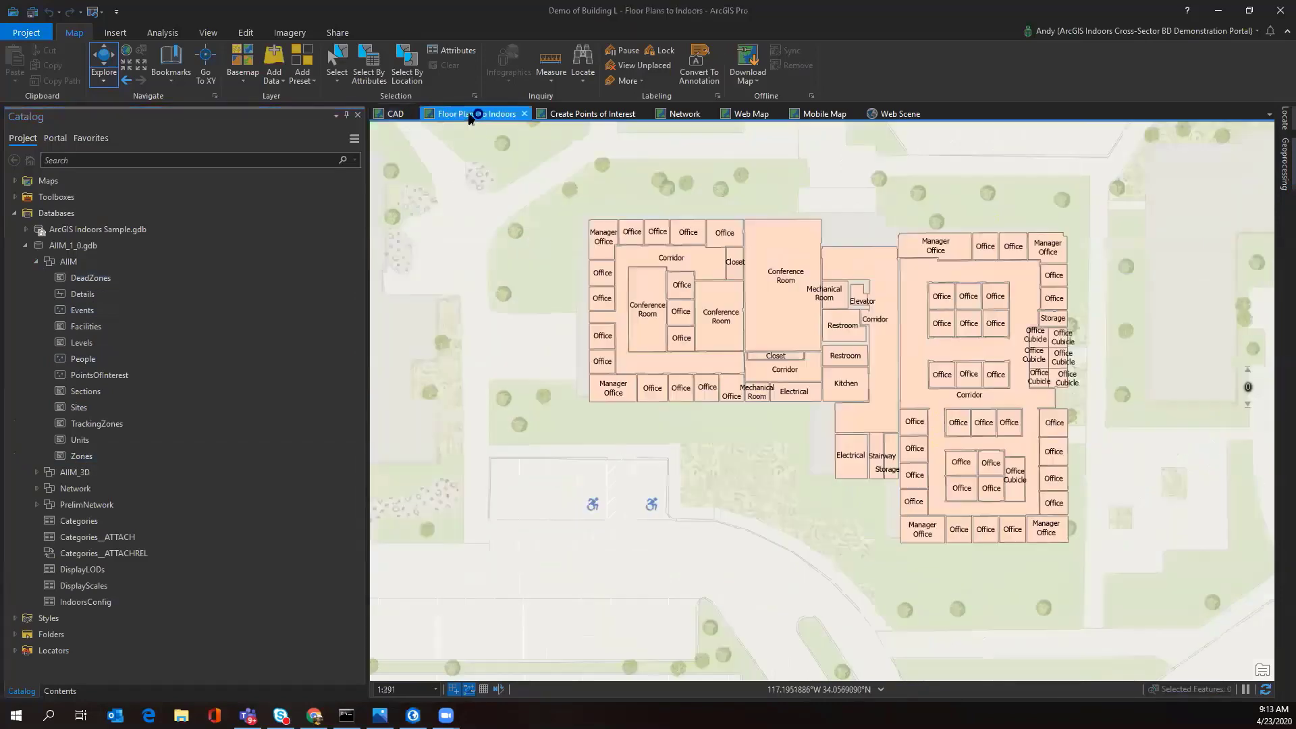
click(1284, 165)
click(1068, 140)
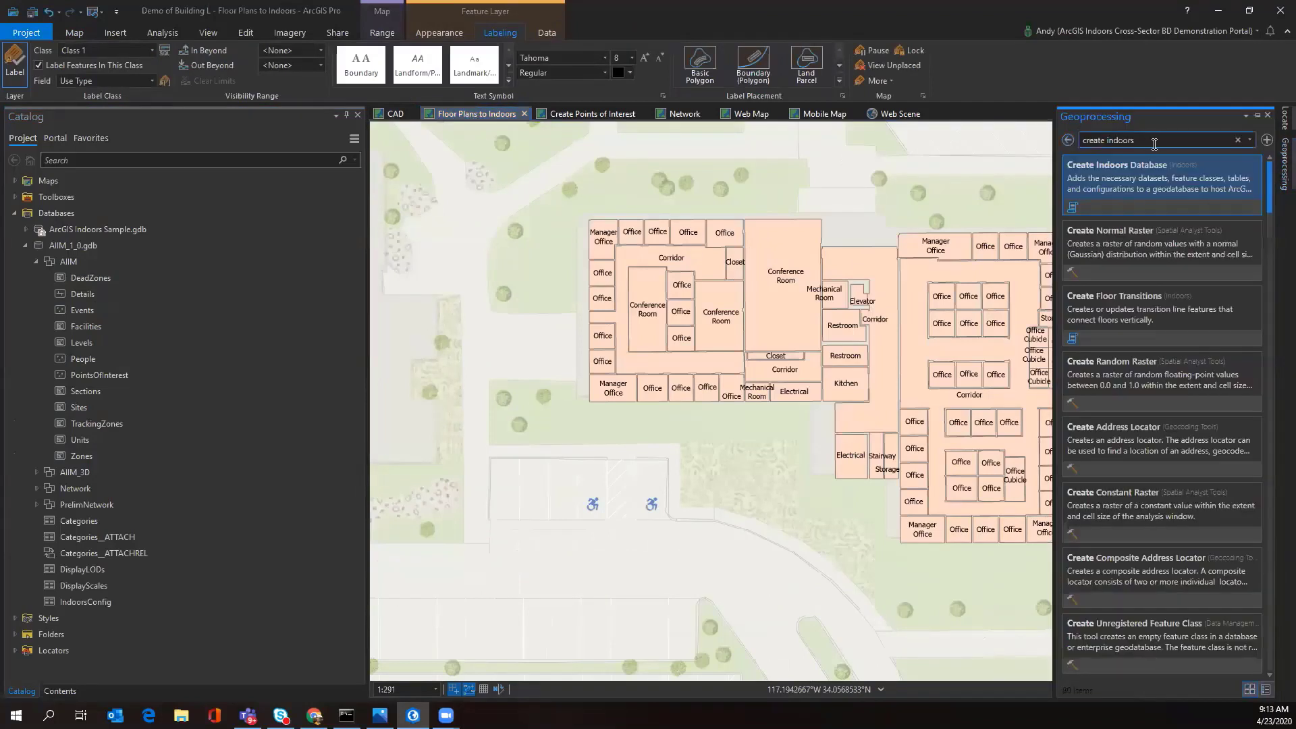
text(floorplans to)
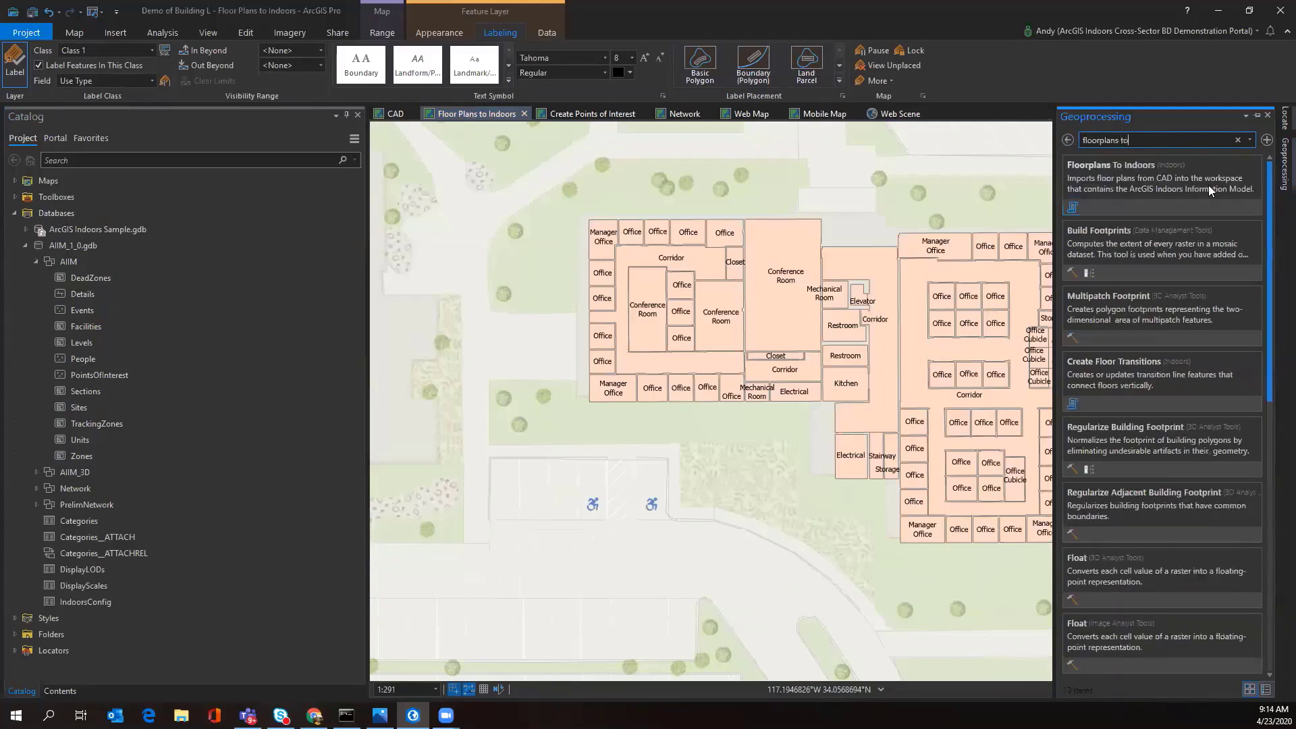
click(1206, 183)
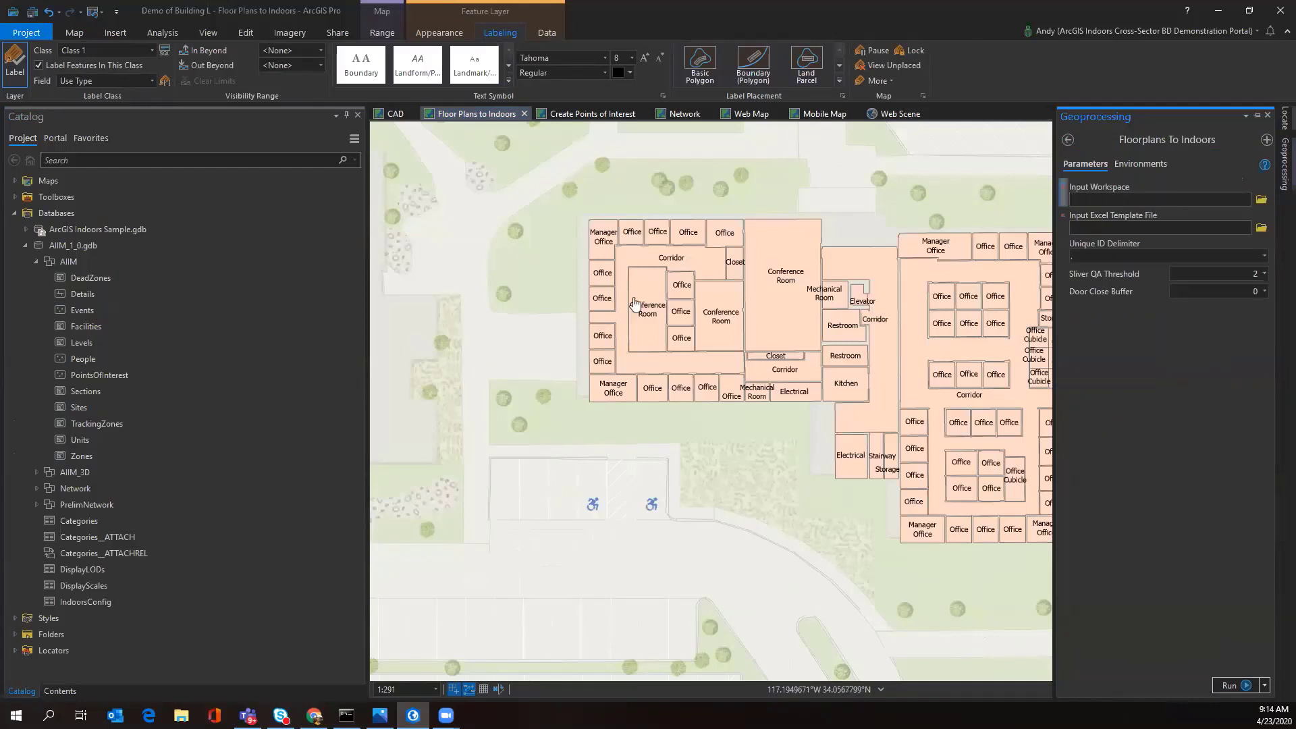
- Select the Events, Details, PointsOfInterest, People and Facilities classes, then view the map's layers
click(102, 310)
click(103, 295)
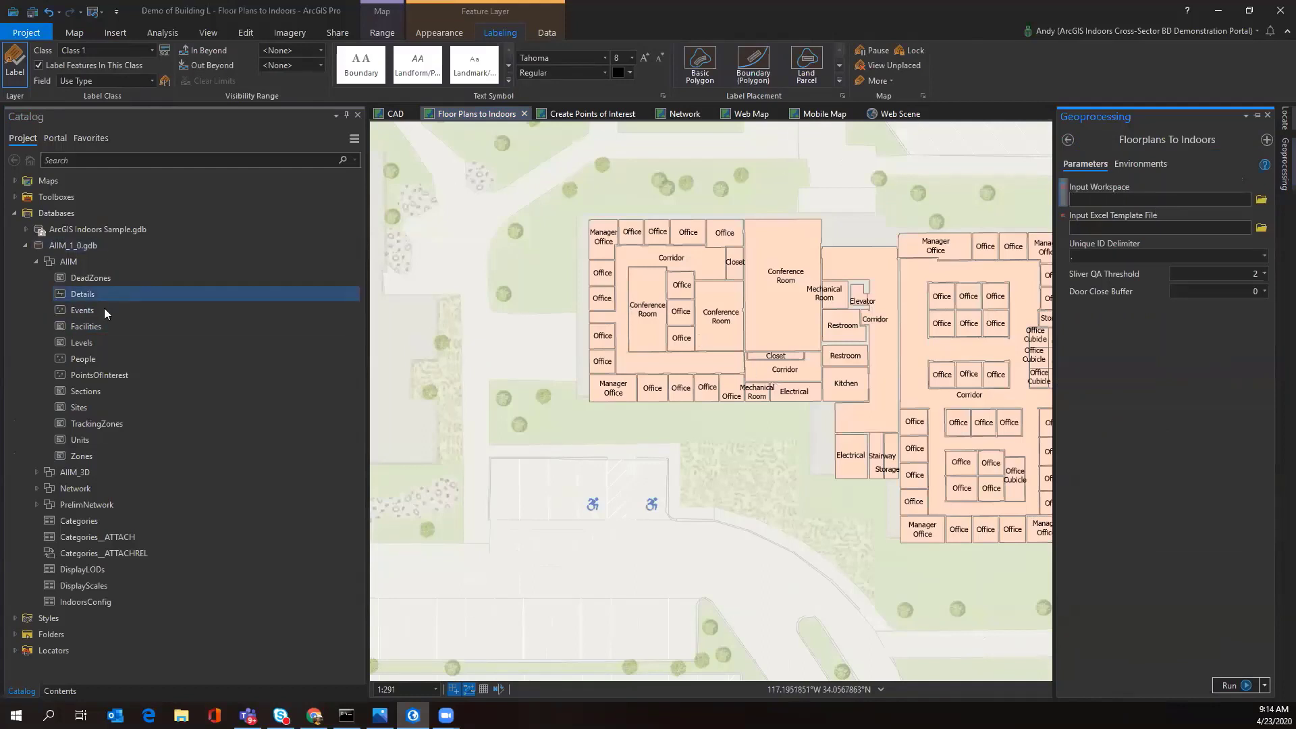
click(90, 373)
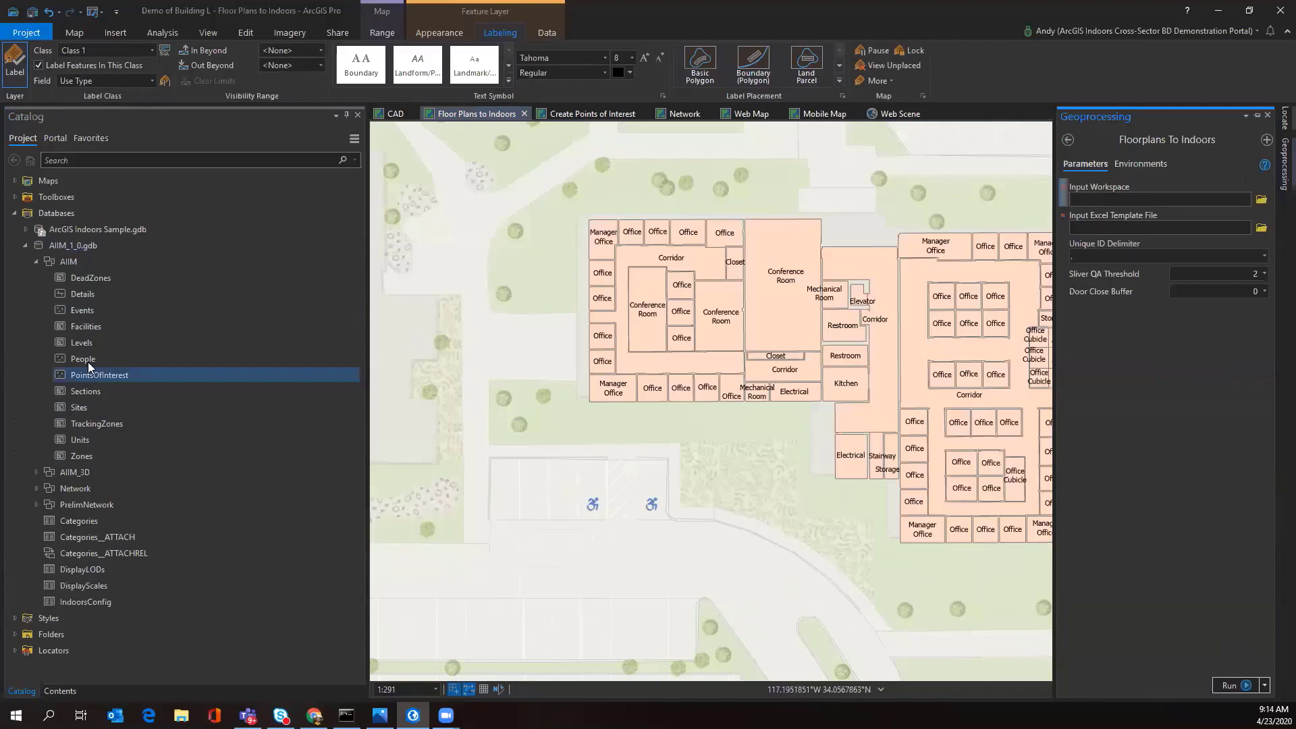
click(88, 359)
click(91, 327)
click(59, 690)
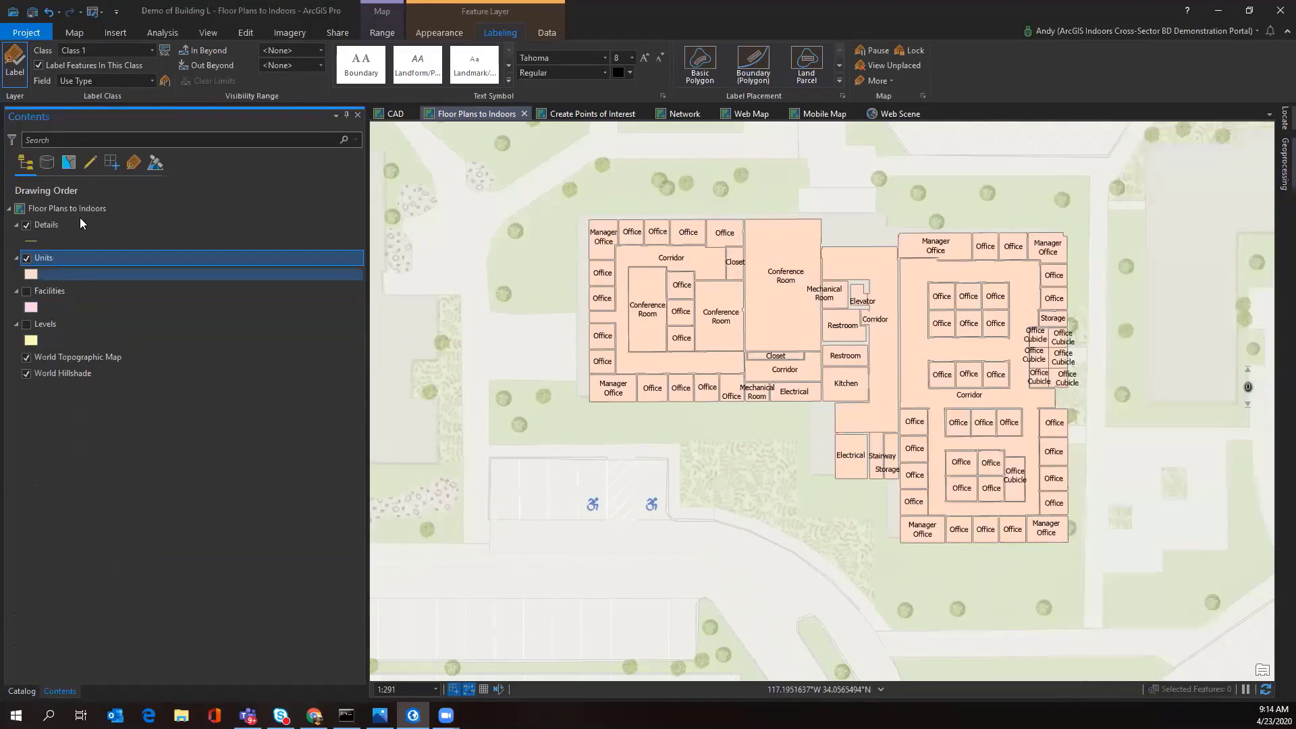
click(787, 318)
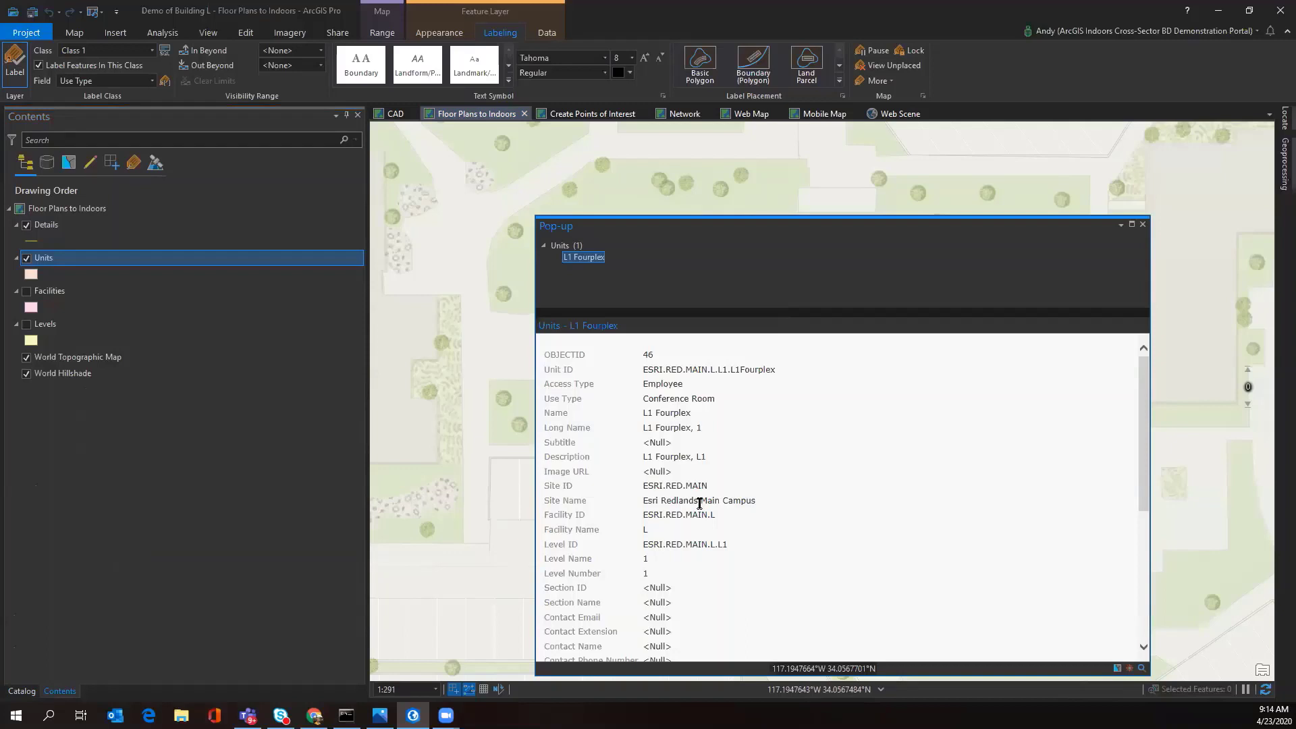
scroll(698, 511, down, 1)
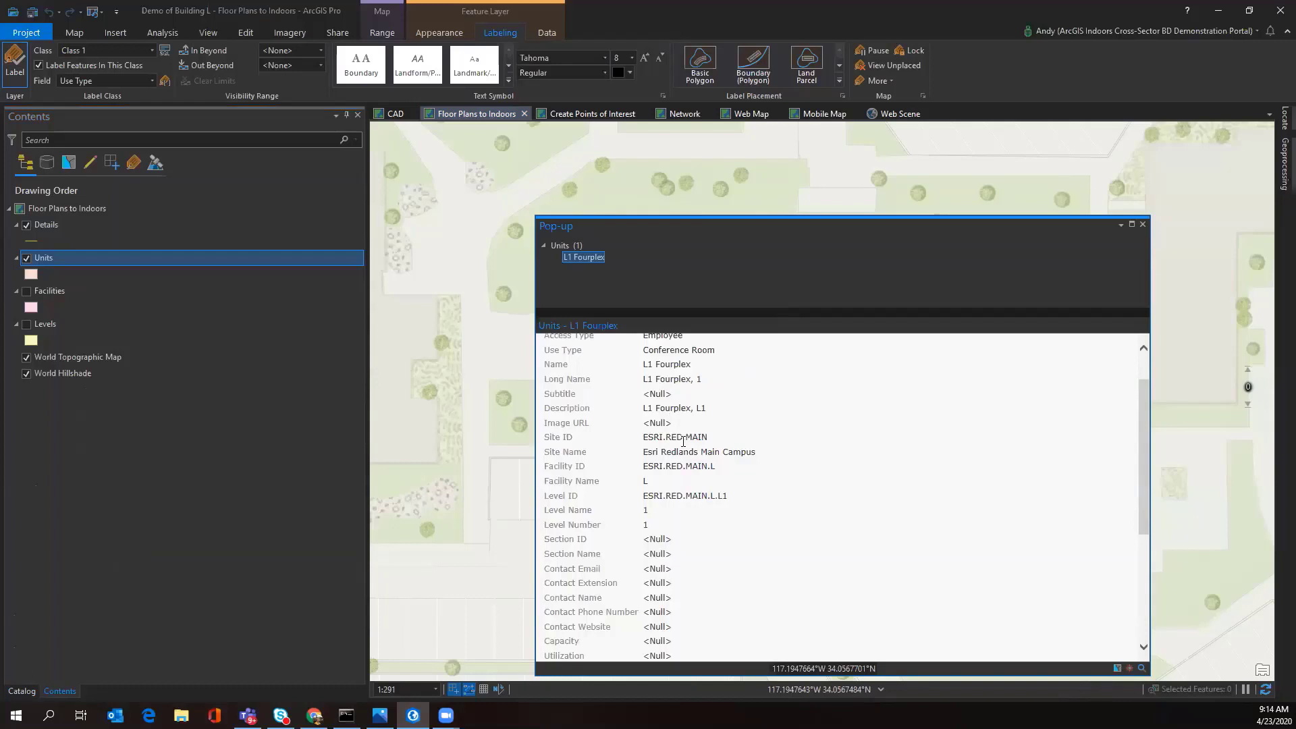
click(1142, 225)
- Open Feature To Point on the Create Points of Interest map, then go to the Network map
click(591, 115)
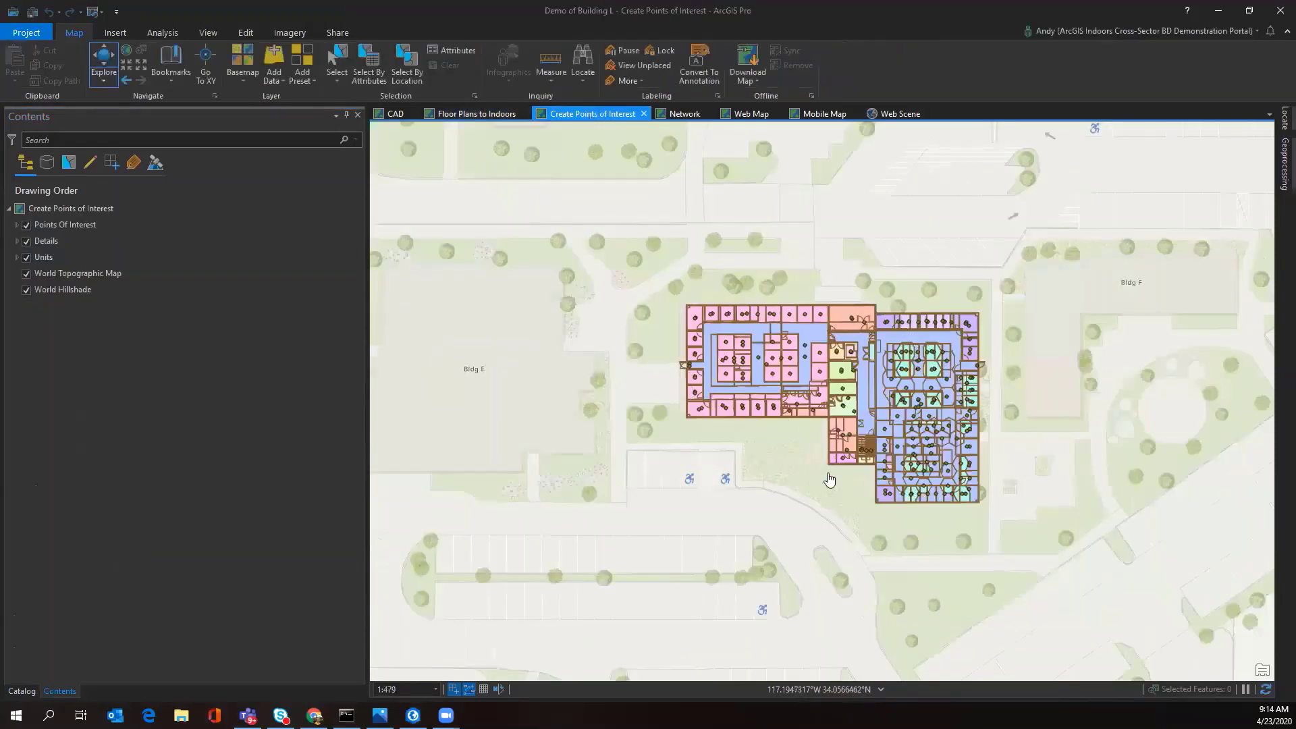
click(1278, 177)
click(1068, 140)
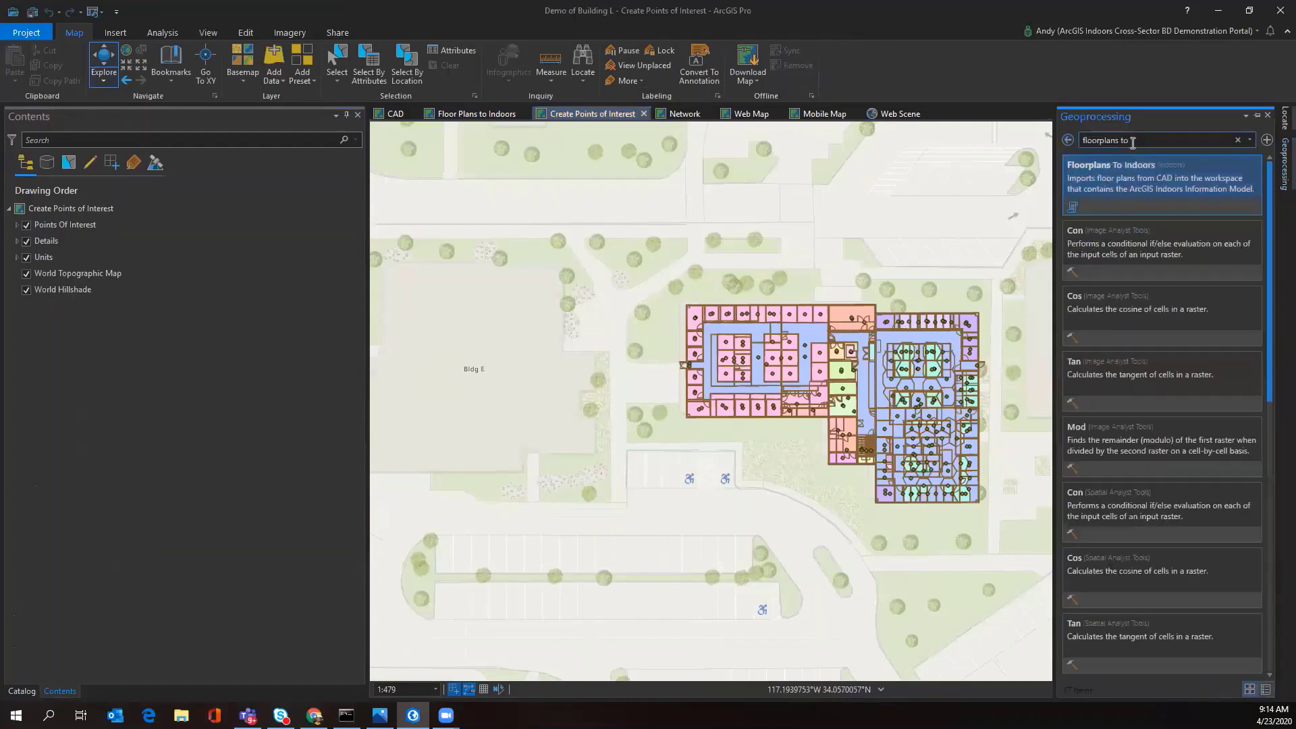
key(ctrl+a)
text(f)
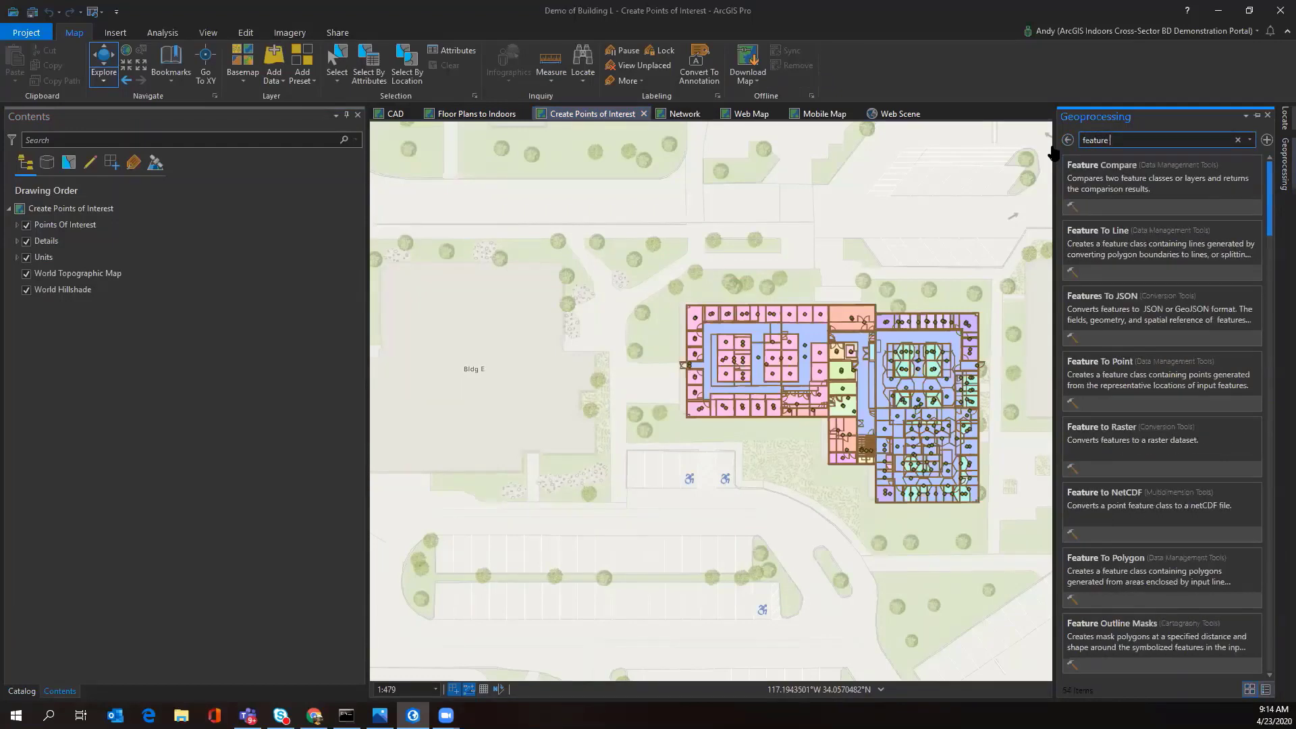
click(1156, 258)
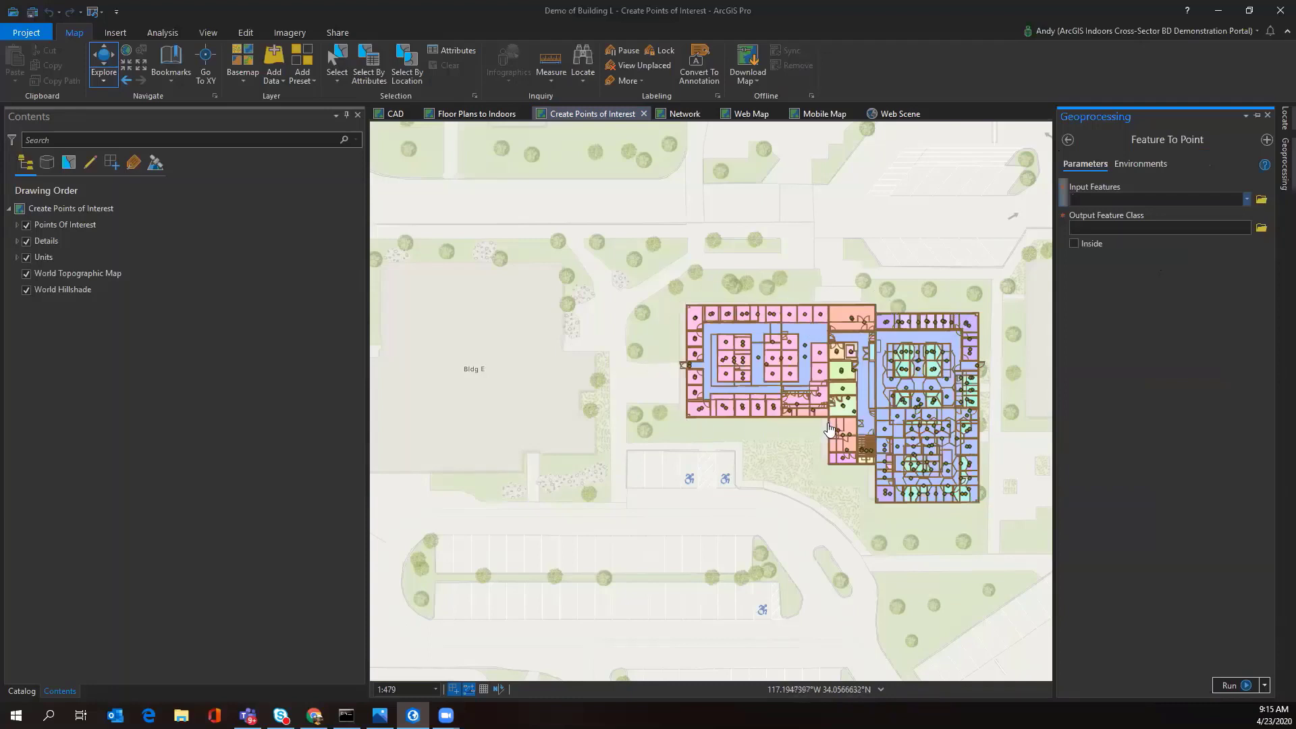
click(985, 485)
click(681, 115)
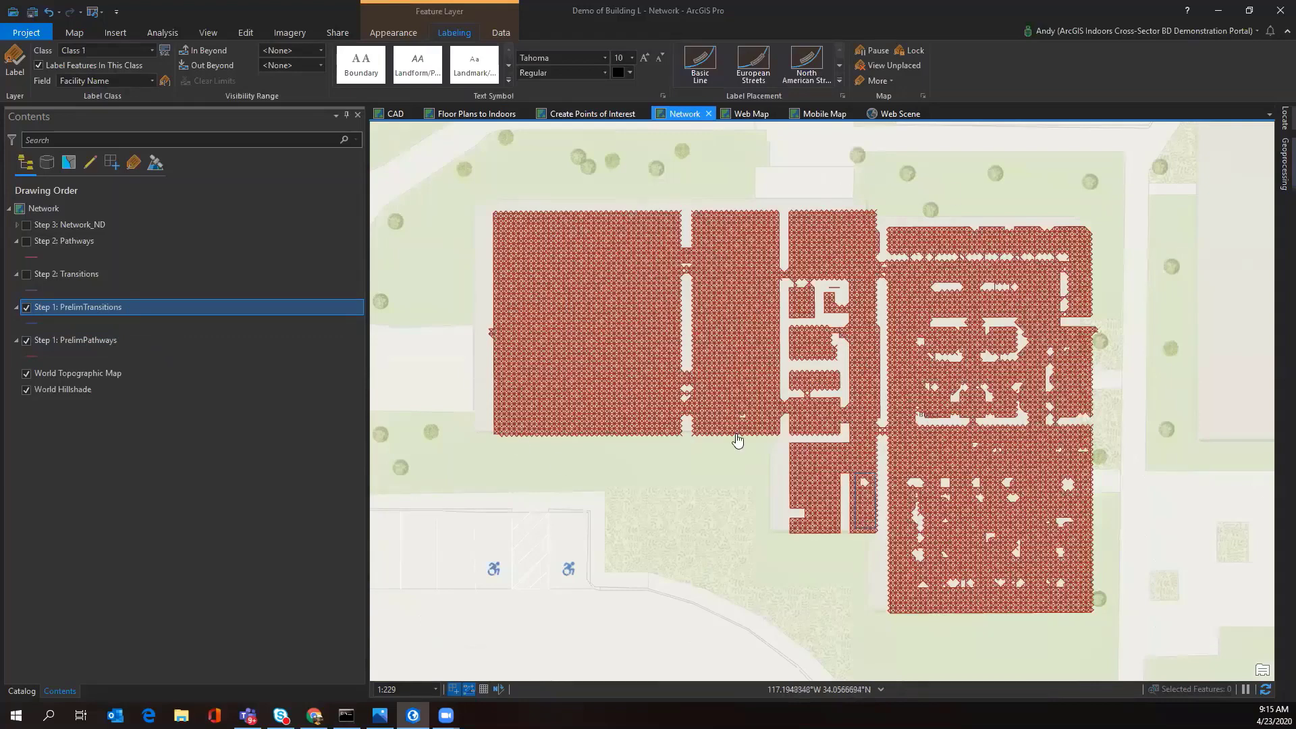
- Search geoprocessing for 'gene' and open the Generate Pathways tool
click(1285, 164)
click(1068, 139)
text(generate)
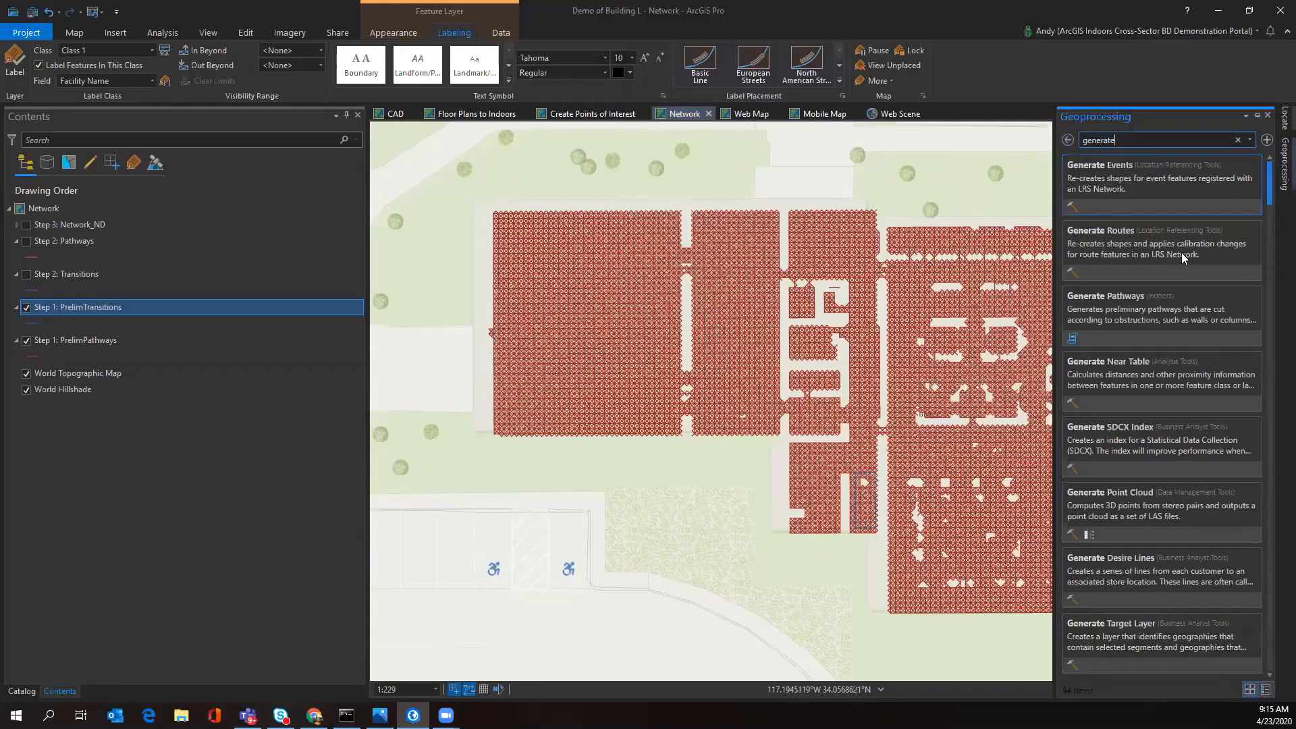
click(1188, 314)
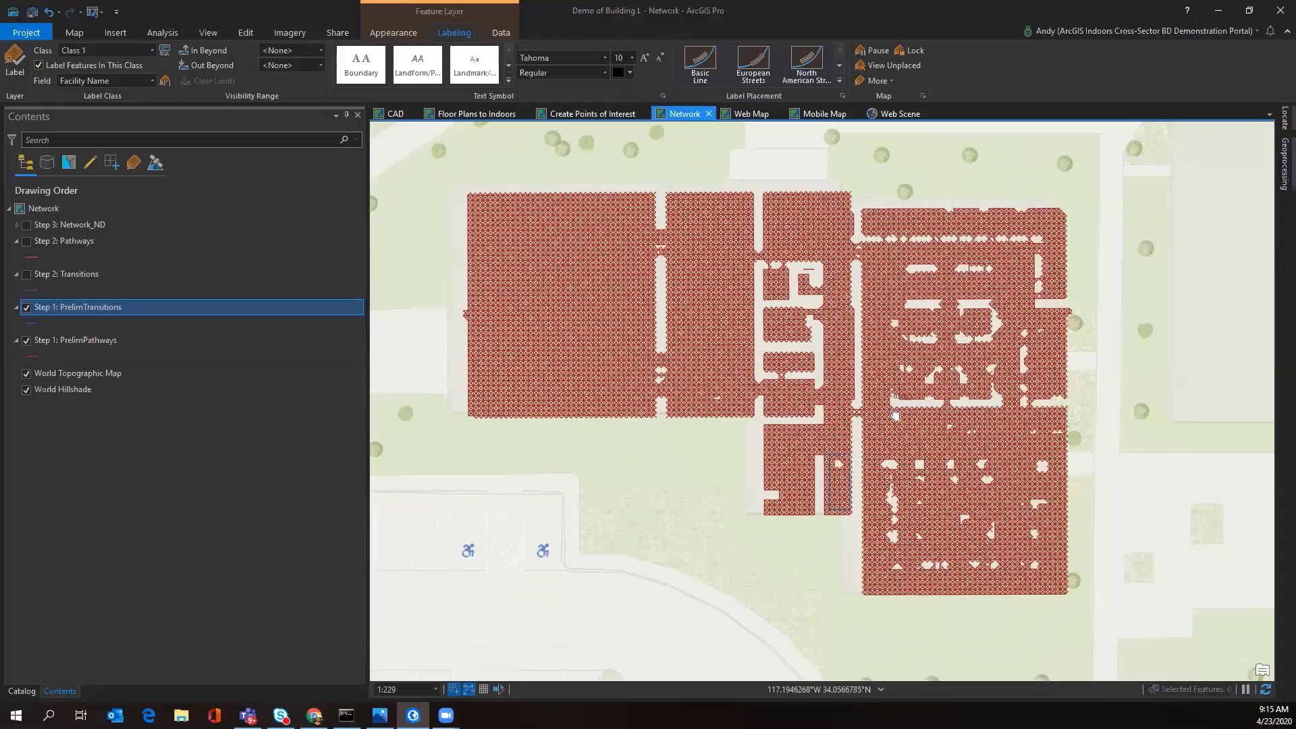
- Hide the Step 1 transitions and pathways layers and show Step 2: Transitions and Step 2: Pathways
click(25, 307)
click(26, 341)
click(26, 274)
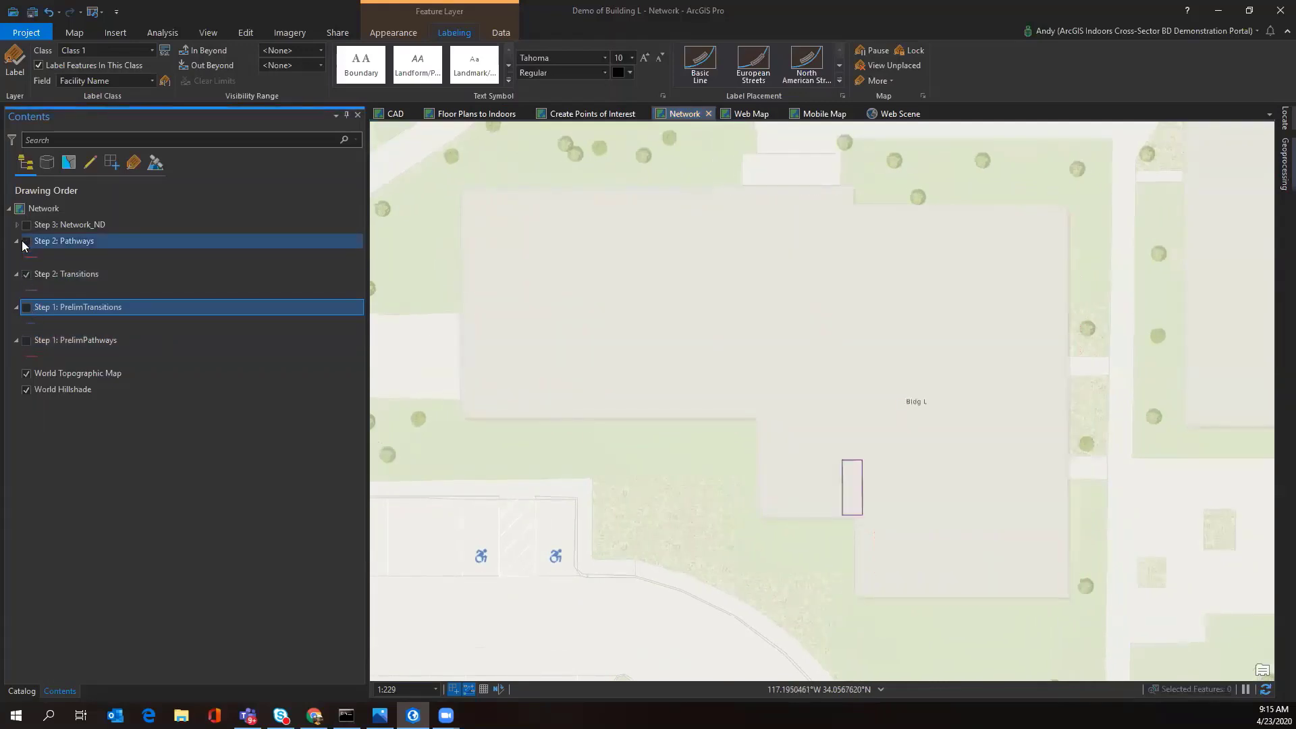
click(27, 243)
- Search for 'thin pathways' and open the Thin Pathways tool's parameters
click(1068, 140)
text(thin path)
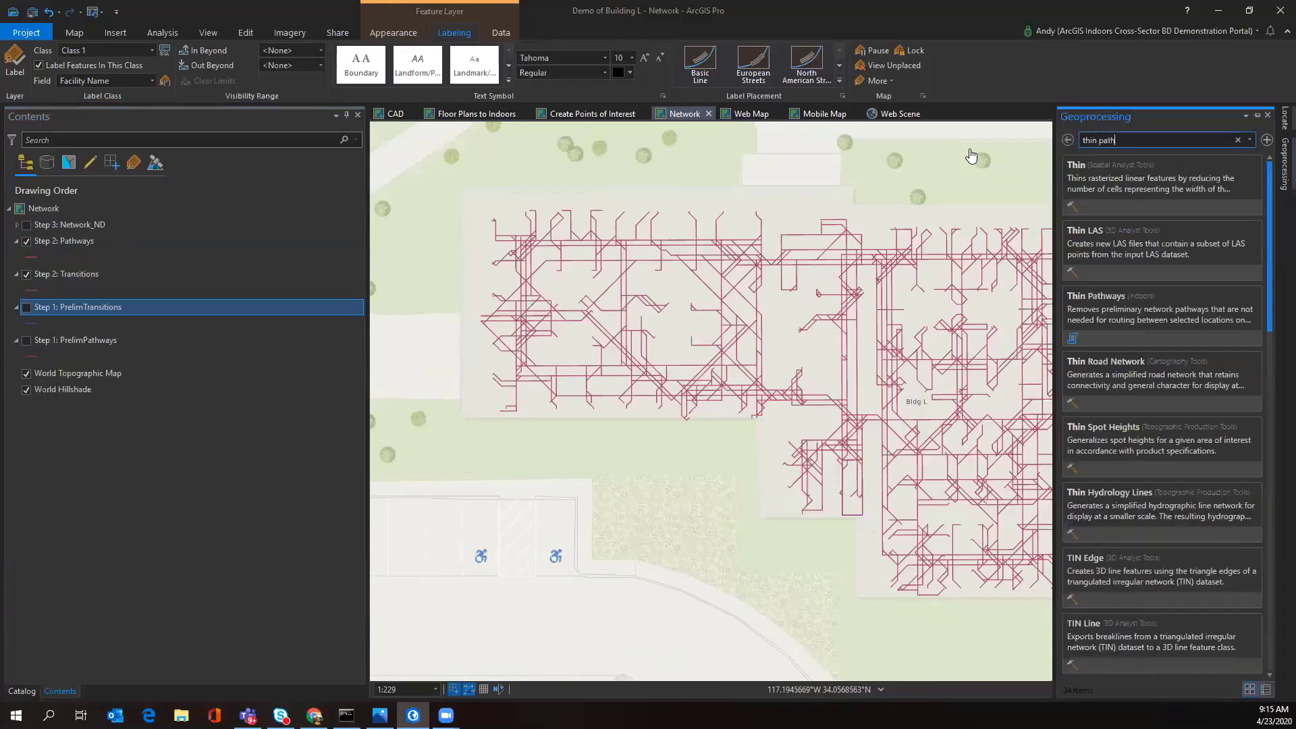
text(ways)
click(1129, 189)
click(755, 446)
click(1285, 164)
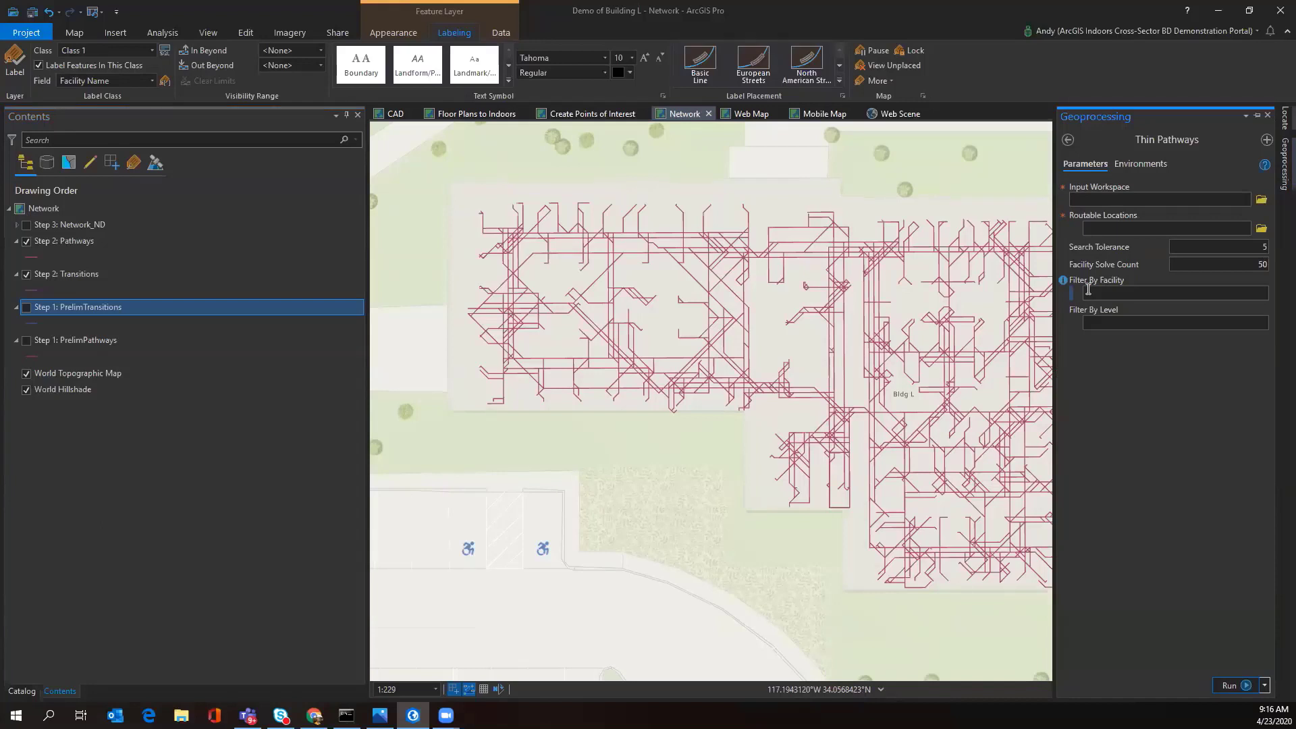